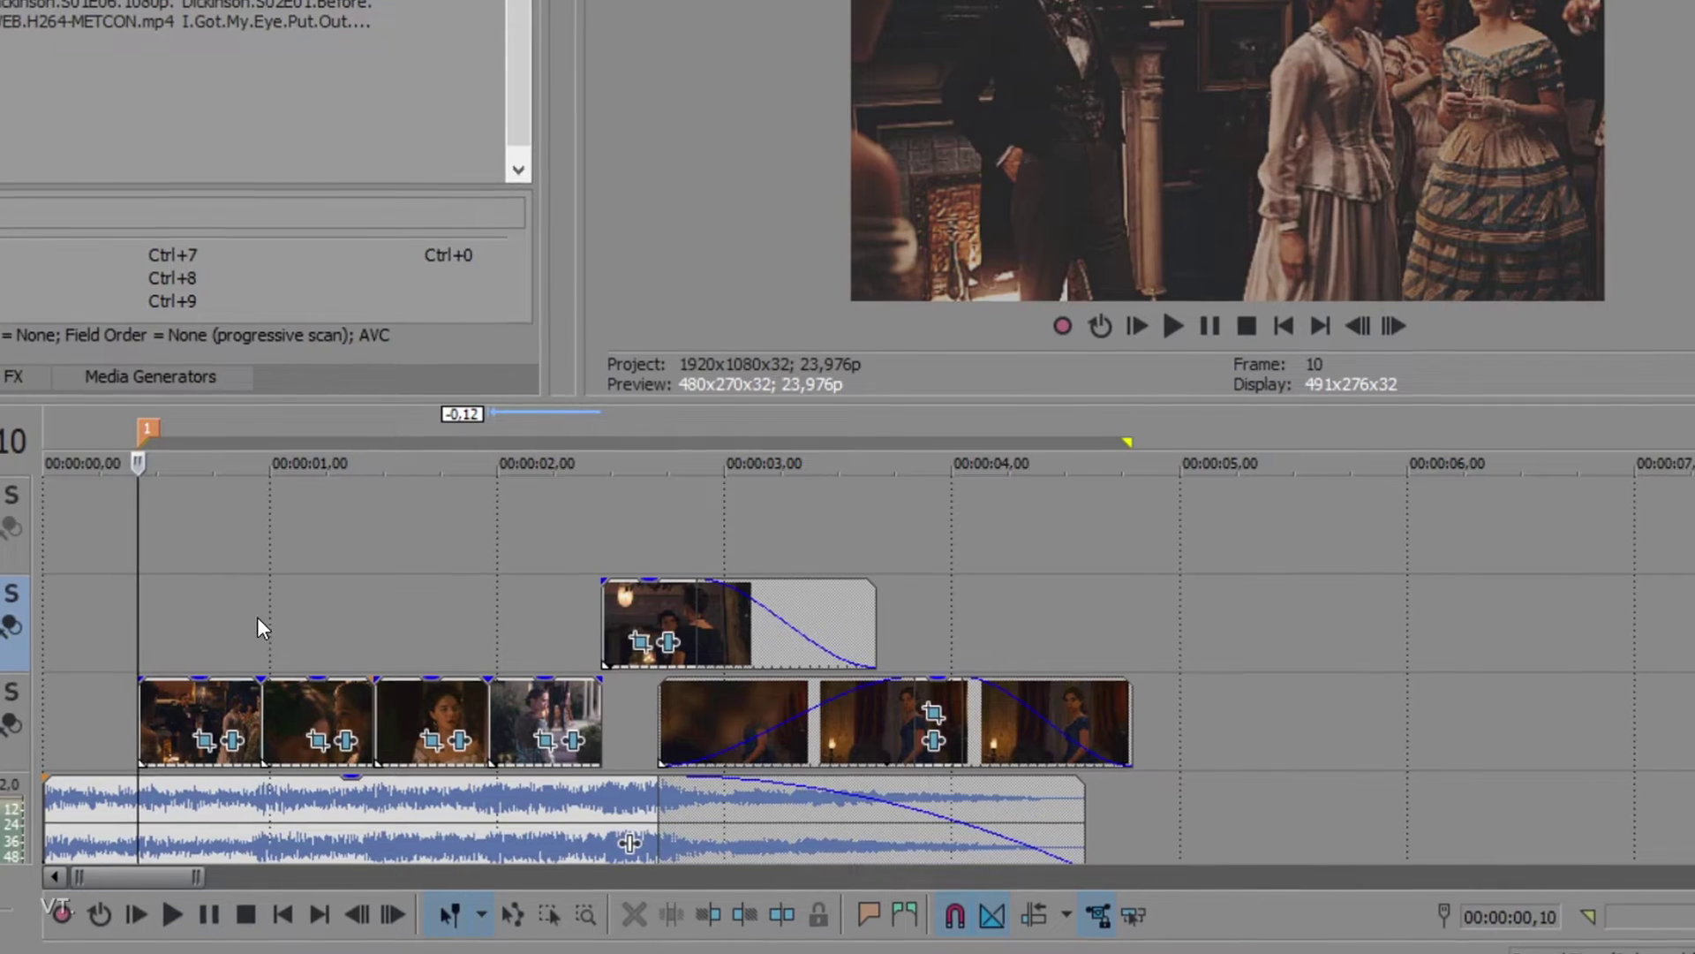
Drop beat markers with M on the song's beats during playback.
{"action": "key", "text": "m"}
{"action": "key", "text": "m"}
{"action": "key", "text": "m"}
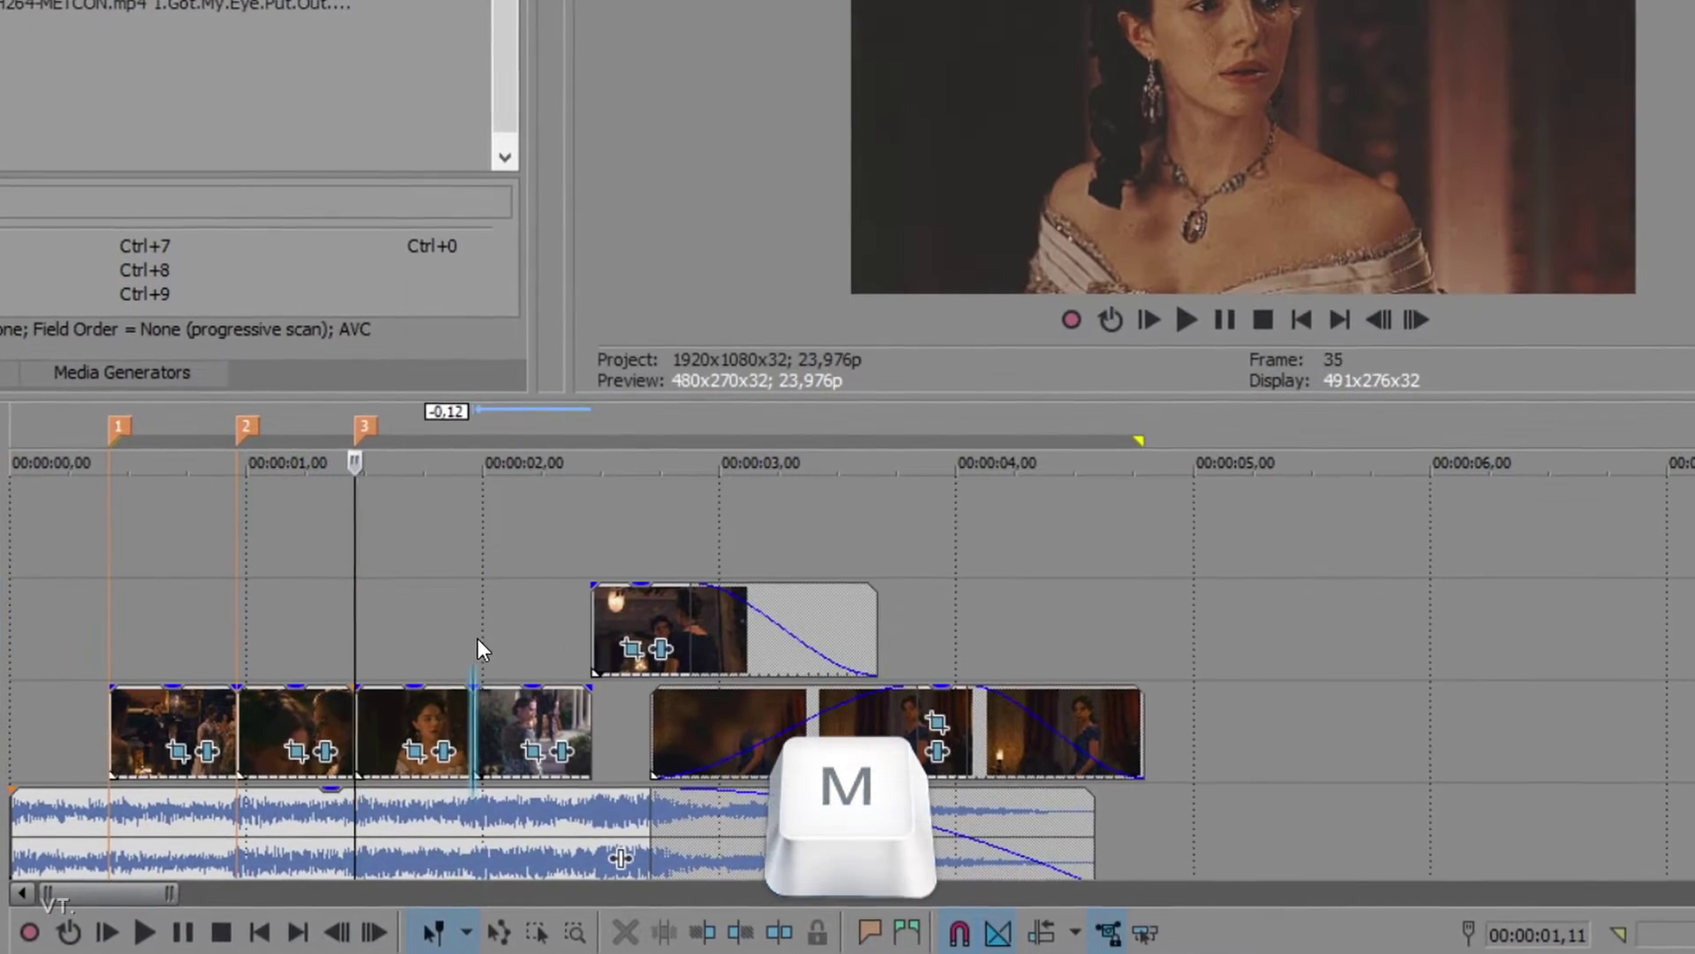
{"action": "key", "text": "m"}
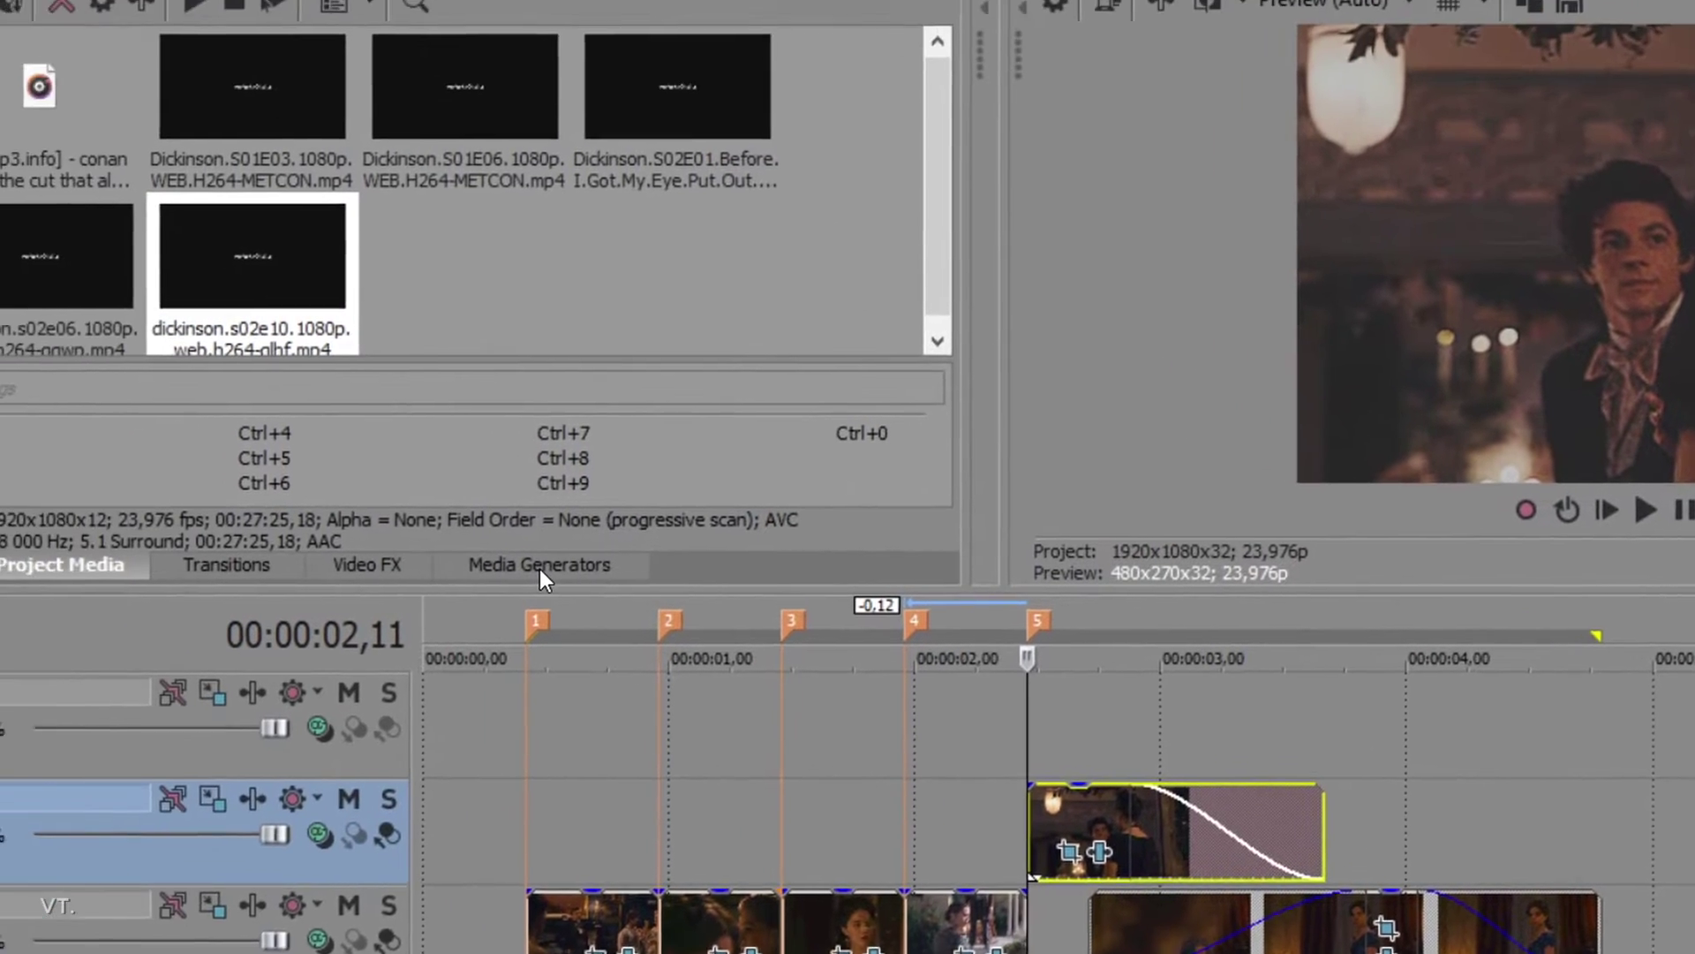
Place a Black solid-color clip on track 1 at marker 1, trimmed to end at marker 2.
{"action": "left_click", "coordinate": [406, 511]}
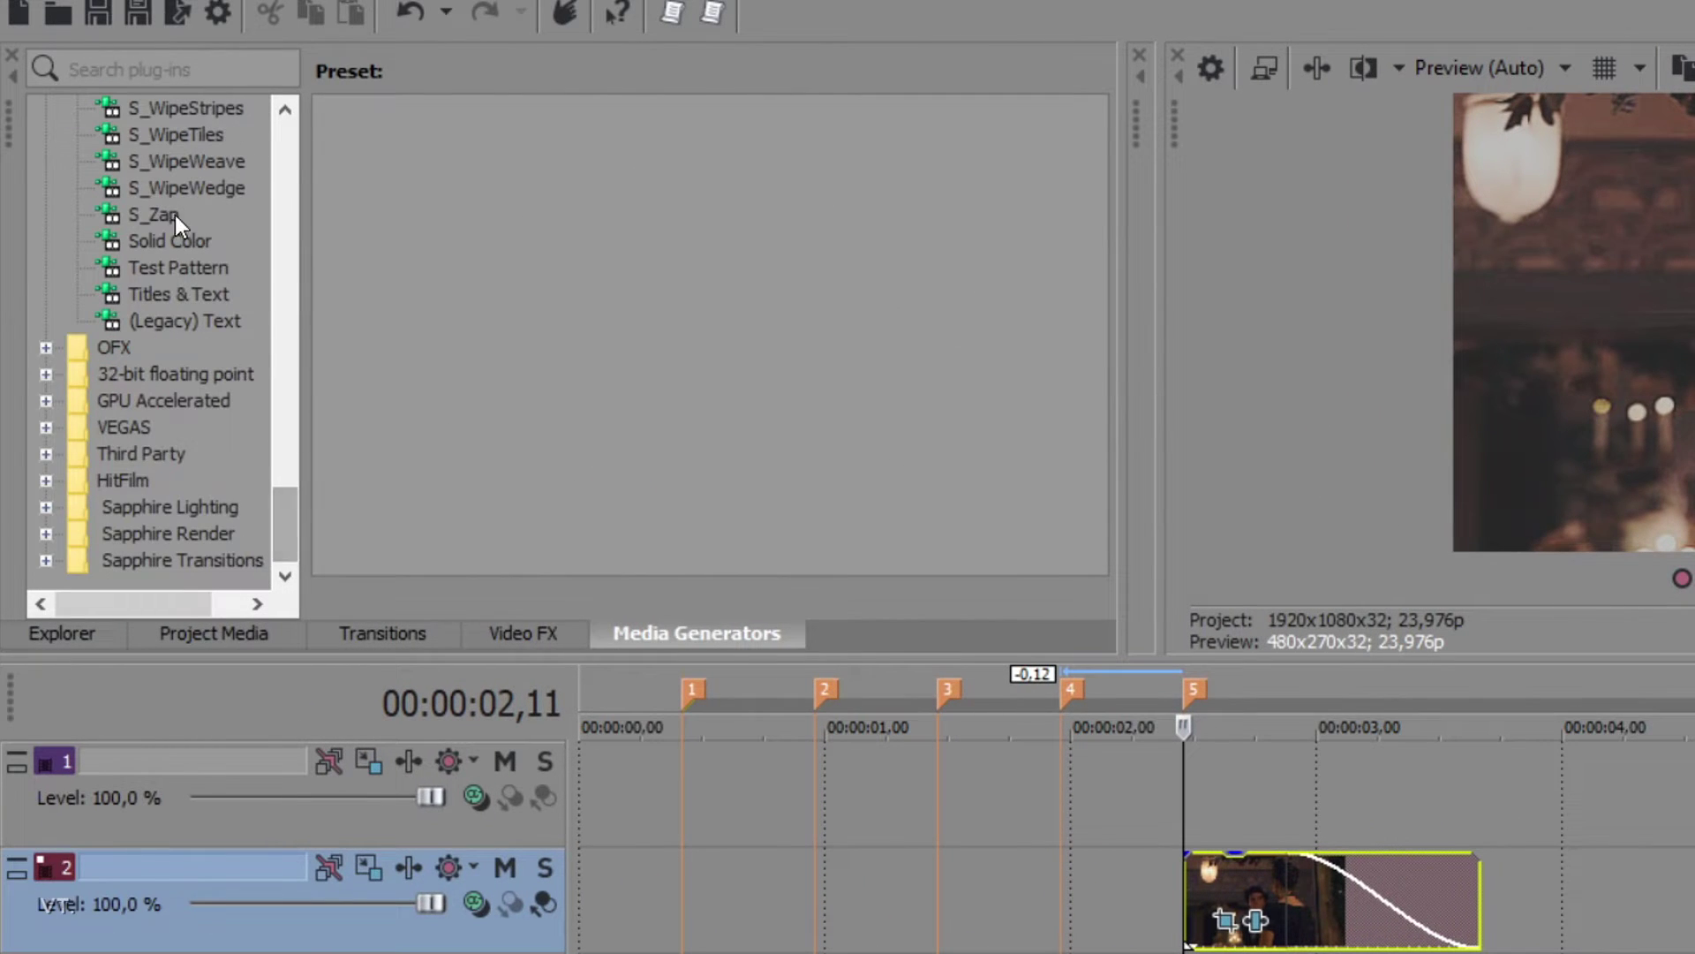
{"action": "left_click", "coordinate": [171, 240]}
{"action": "left_click", "coordinate": [604, 180]}
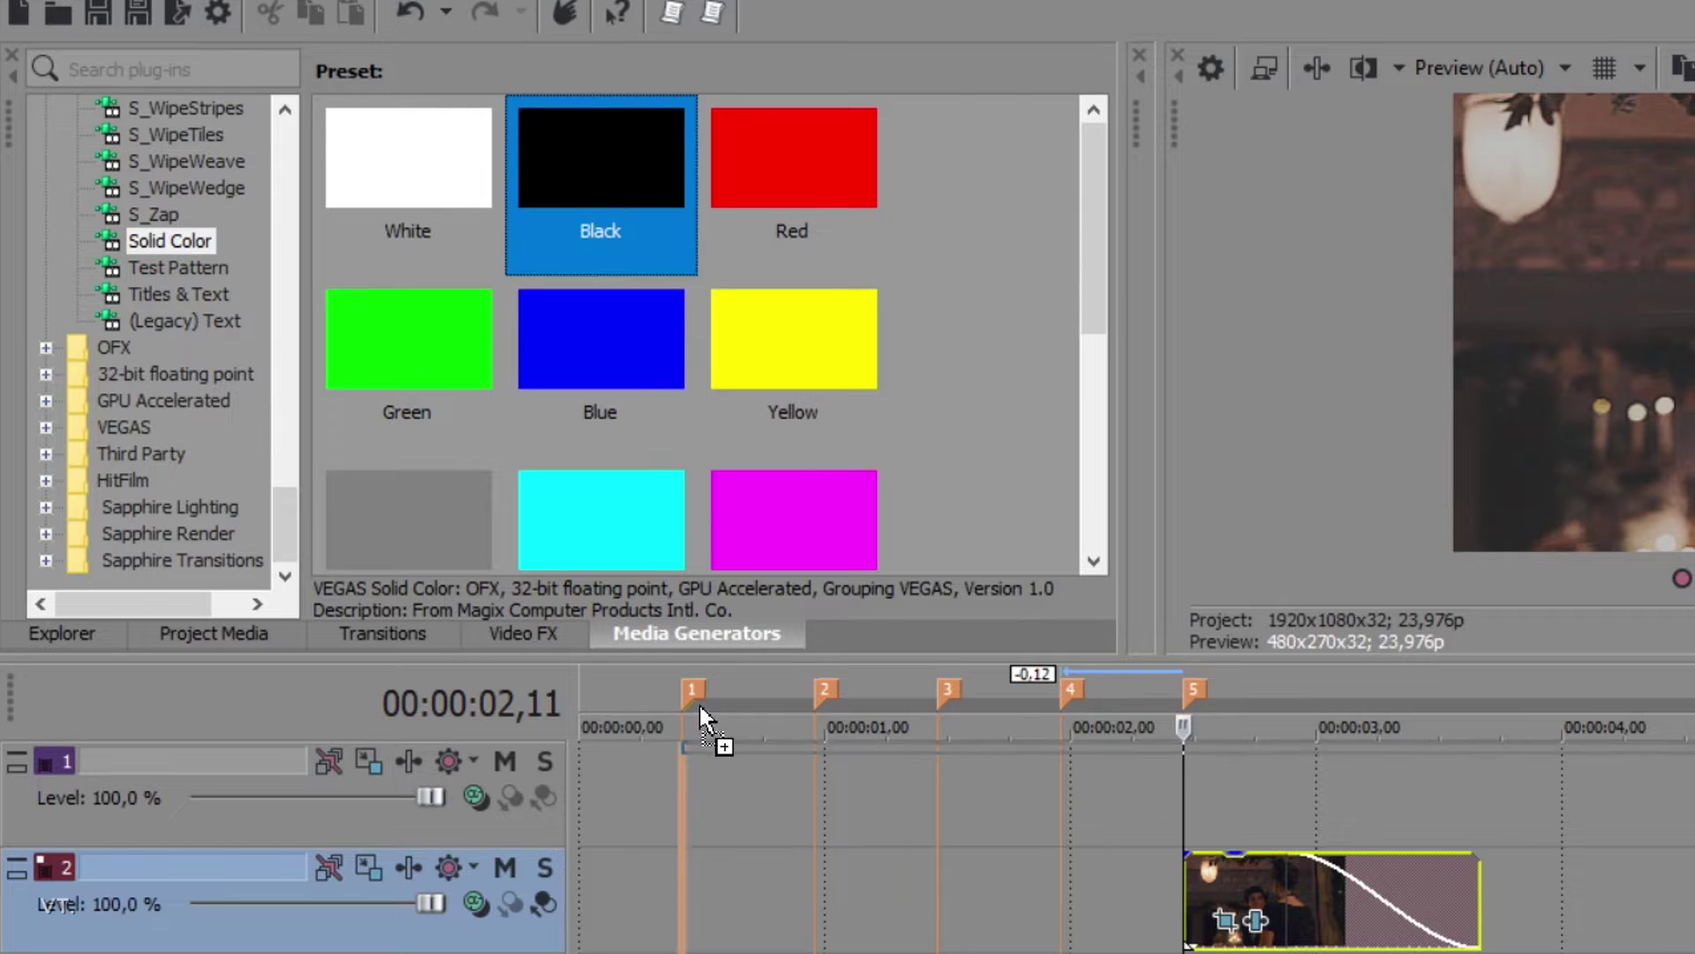
{"action": "left_click_drag", "start_coordinate": [705, 720], "coordinate": [701, 777]}
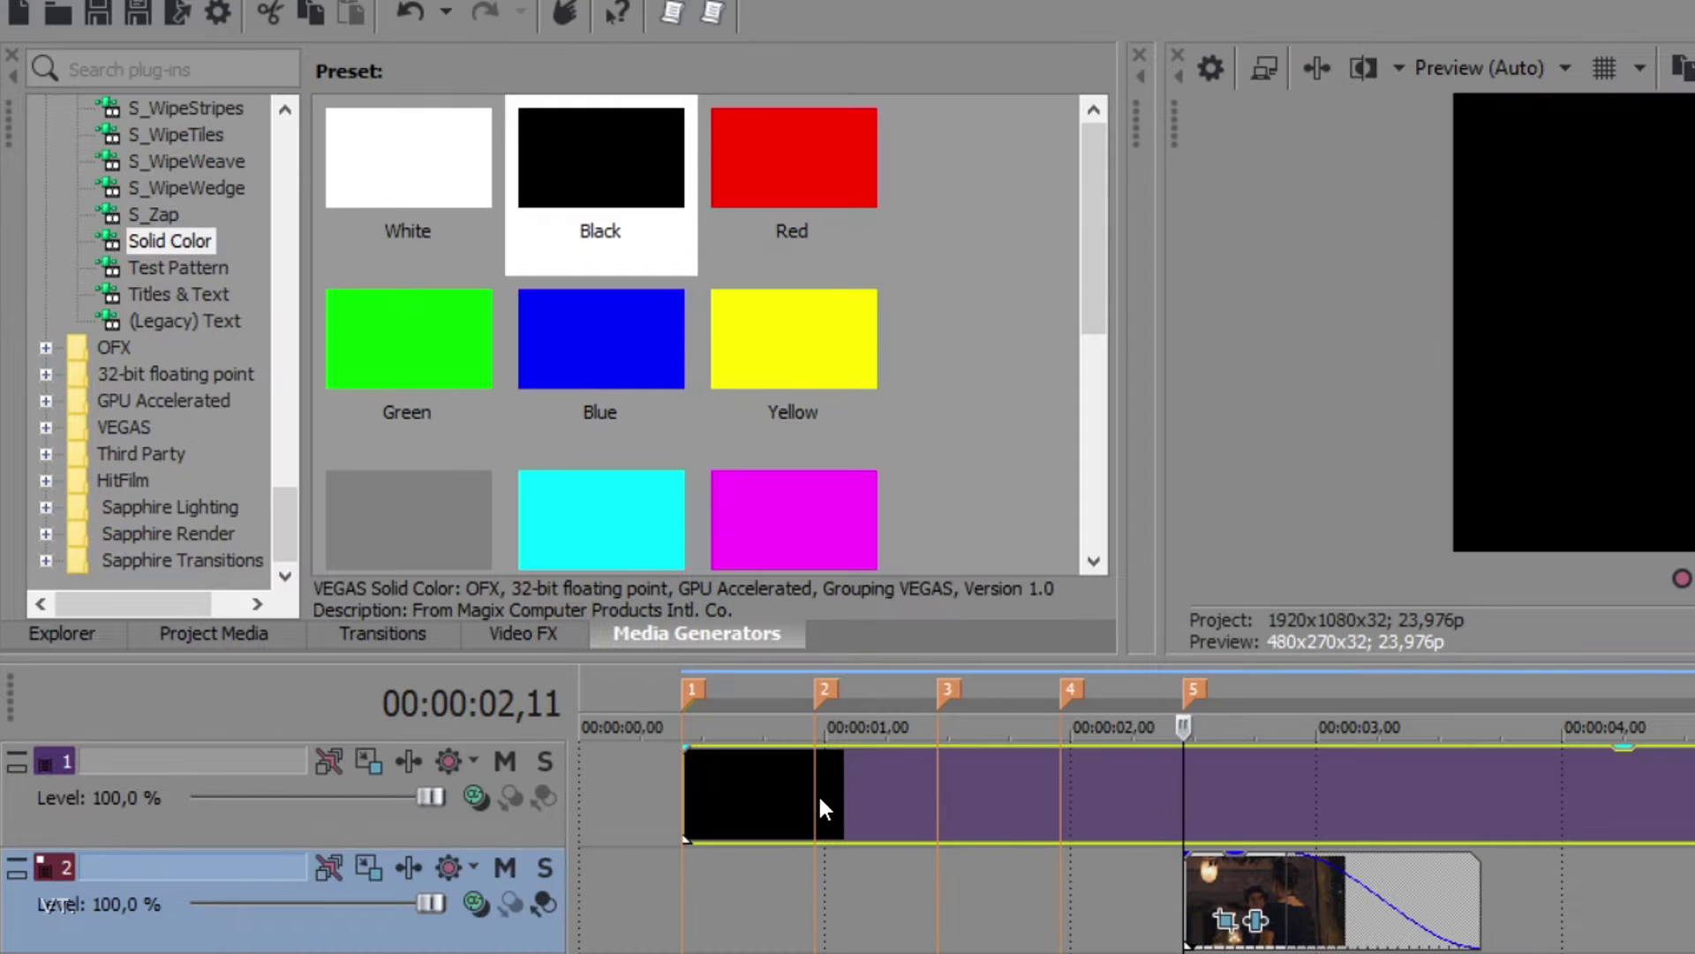
{"action": "left_click", "coordinate": [817, 794]}
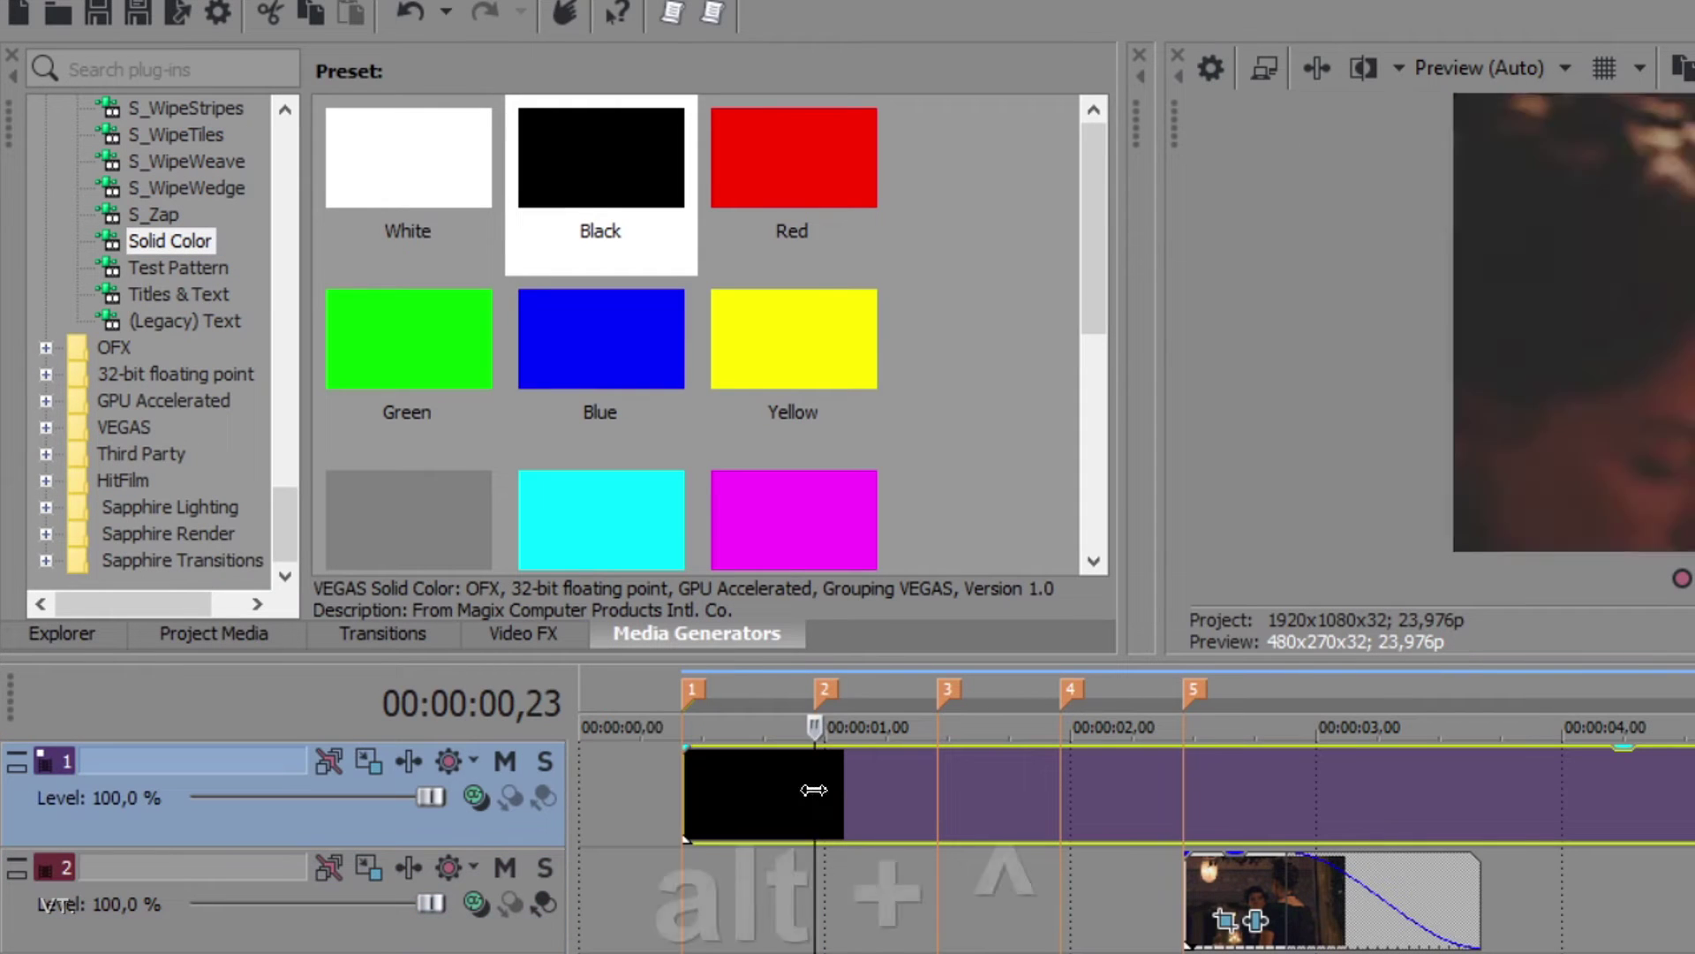
{"action": "key", "text": "alt+Up"}
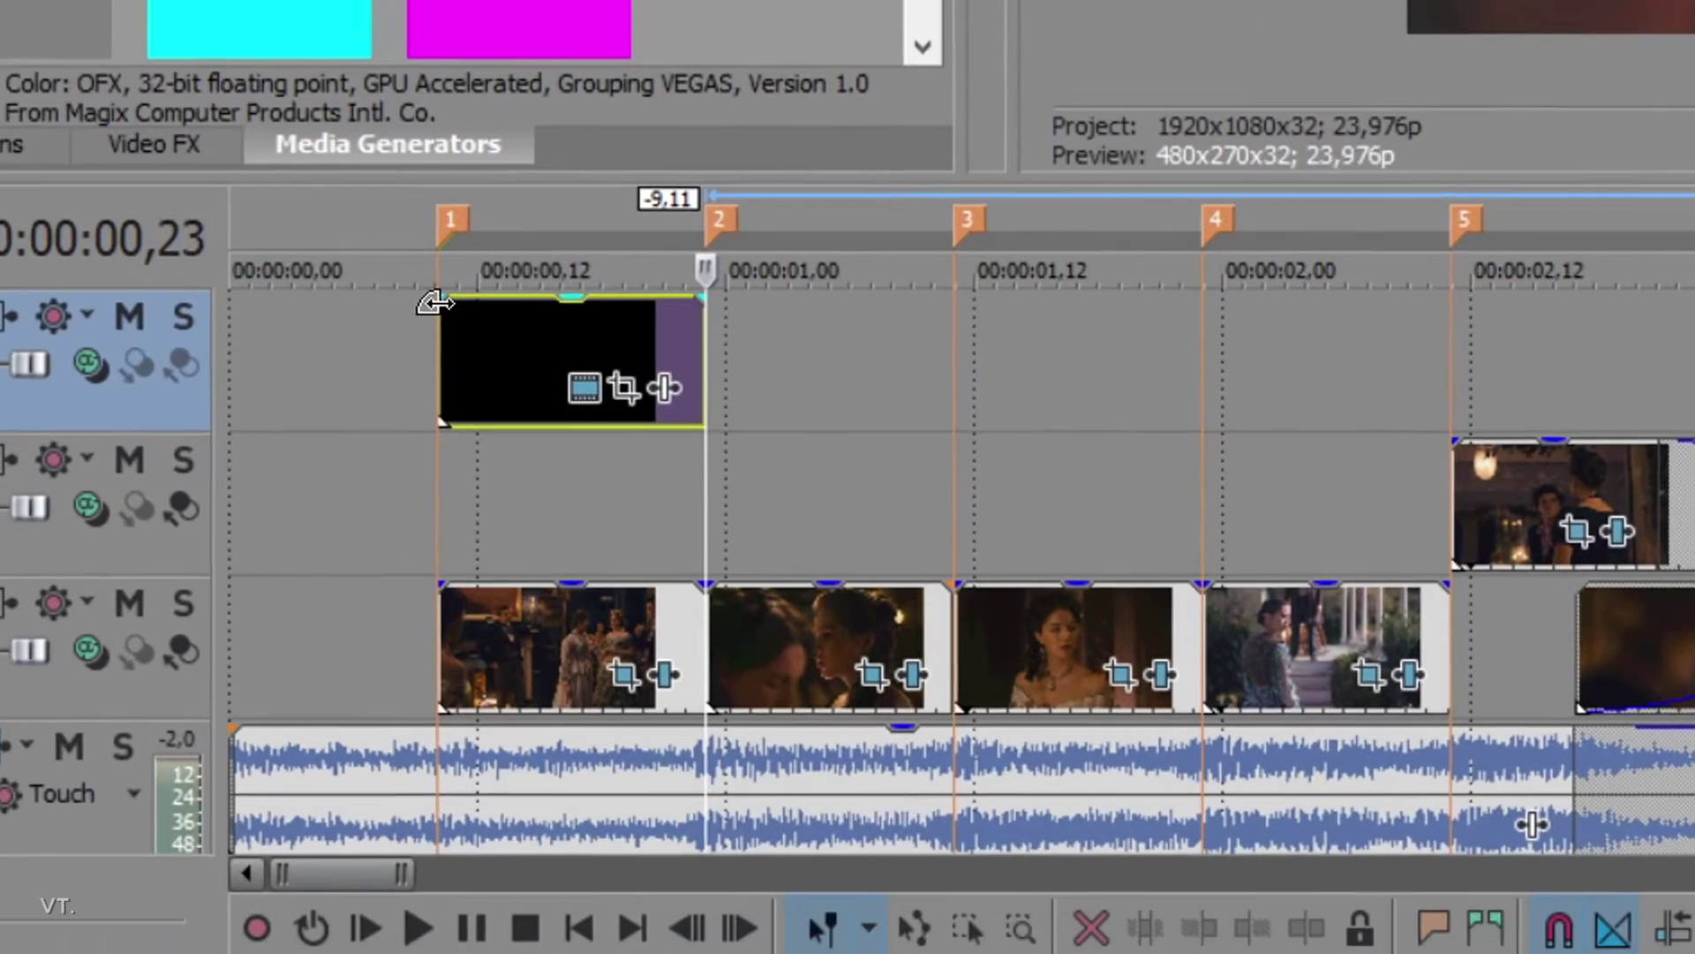
Stretch a fade-in across the whole black clip, preview it, and copy the clip.
{"action": "left_click_drag", "start_coordinate": [435, 303], "coordinate": [458, 302]}
{"action": "left_click_drag", "start_coordinate": [572, 264], "coordinate": [678, 265]}
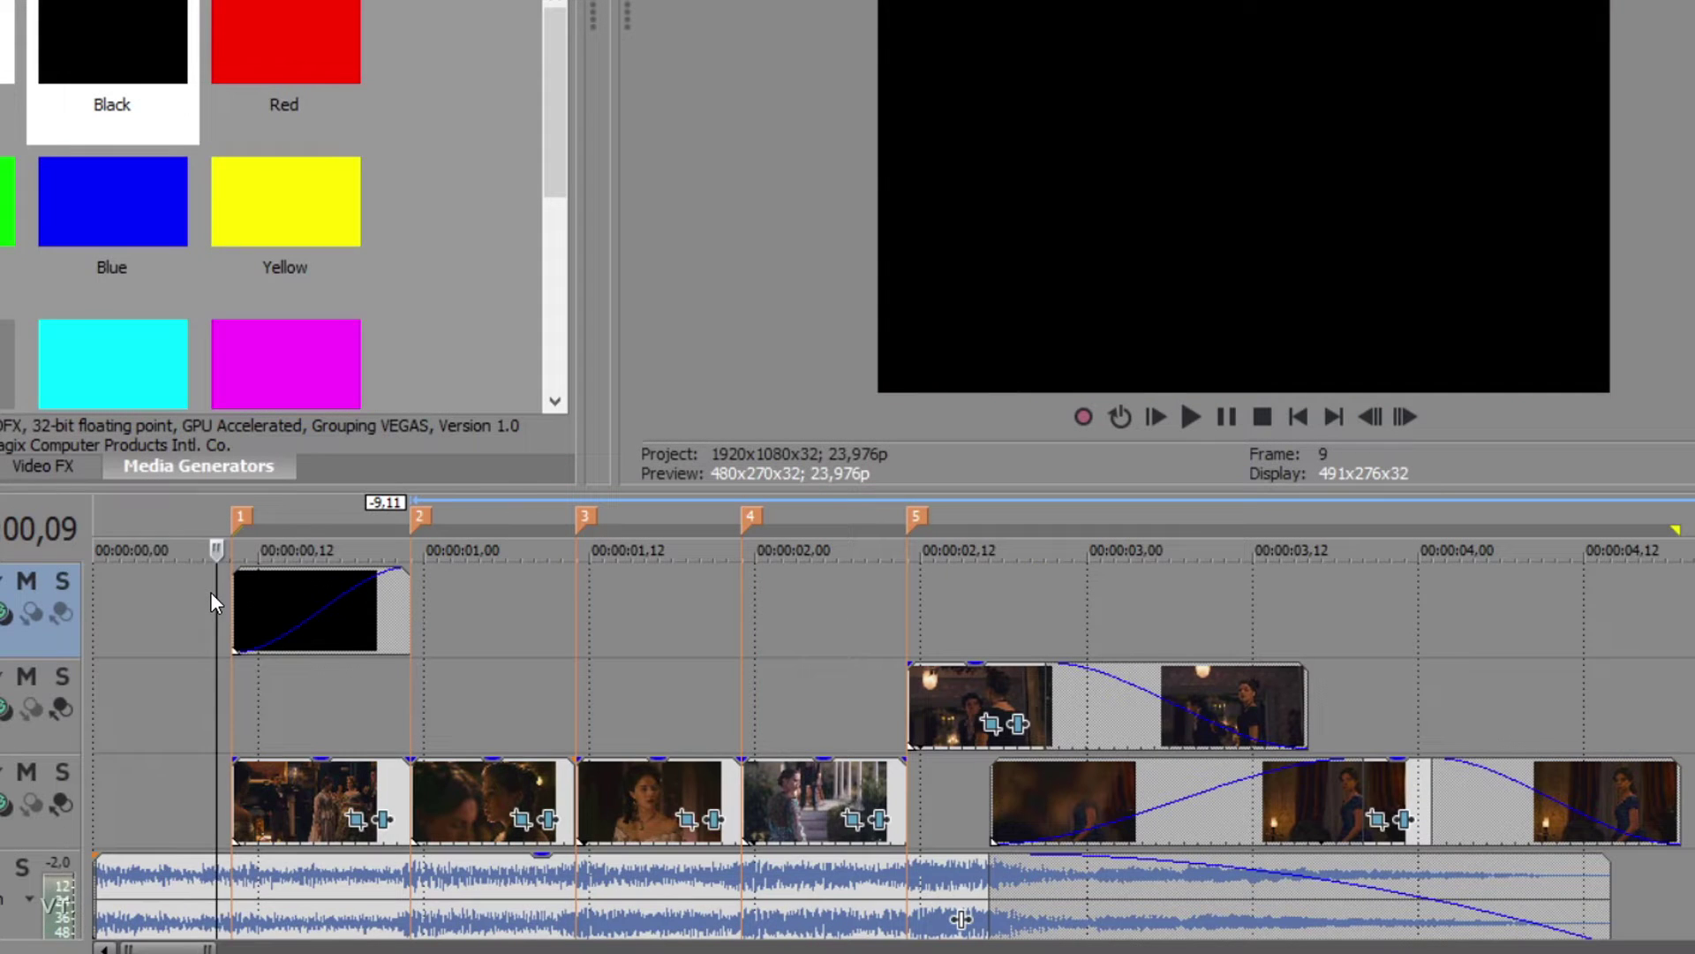
{"action": "key", "text": "space"}
{"action": "left_click", "coordinate": [250, 591]}
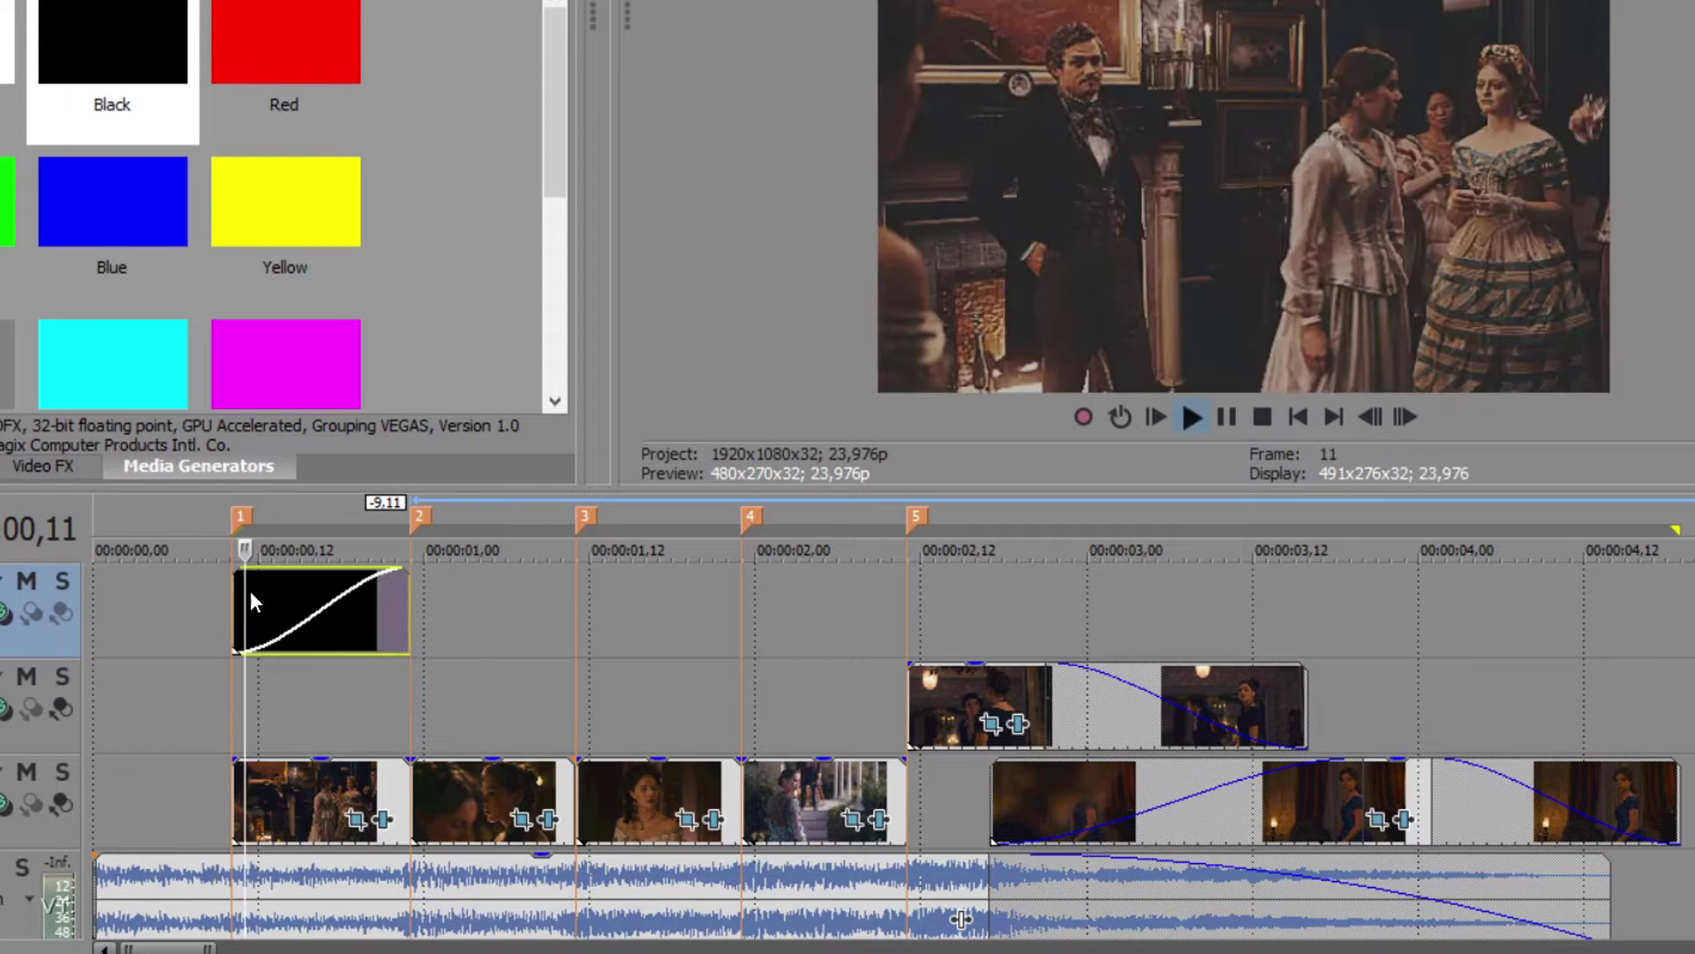
{"action": "key", "text": "ctrl+c"}
Paste copies of the black fade clip at markers 2, 3 and 4.
{"action": "left_click", "coordinate": [417, 606]}
{"action": "key", "text": "ctrl+v"}
{"action": "key", "text": "Return"}
{"action": "key", "text": "ctrl+v"}
{"action": "key", "text": "Return"}
{"action": "left_click", "coordinate": [745, 599]}
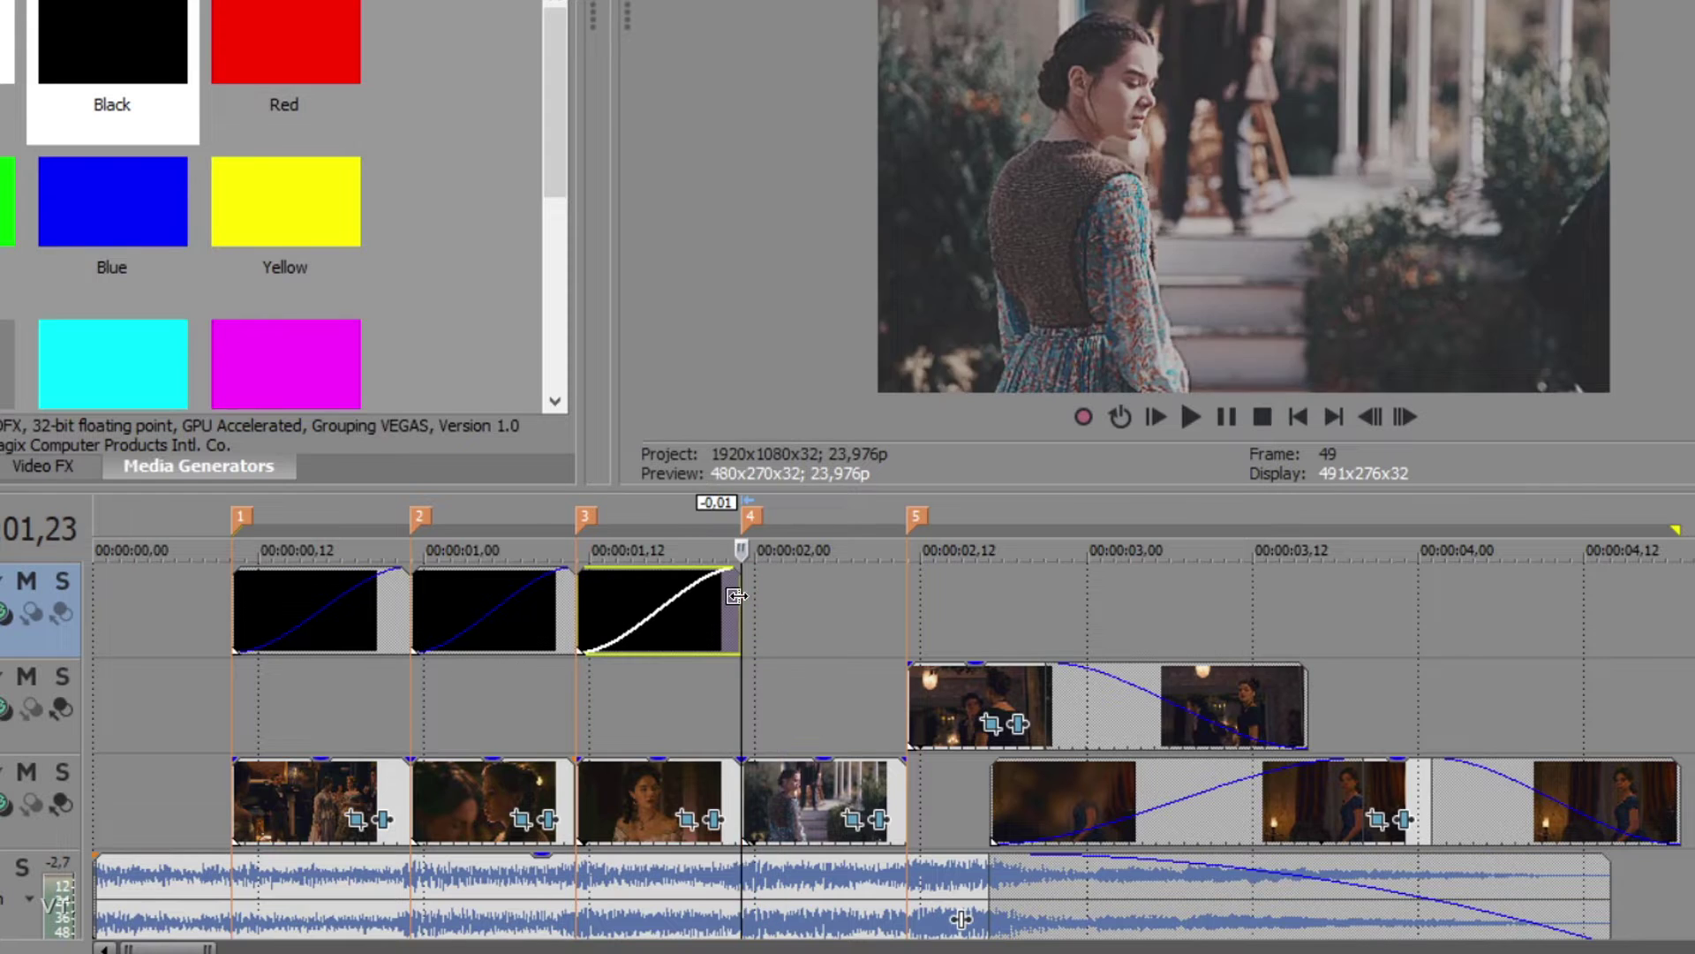
{"action": "key", "text": "ctrl+v"}
{"action": "key", "text": "Return"}
Preview the black fade flashes from near the start, then select the first black clip.
{"action": "left_click", "coordinate": [203, 568]}
{"action": "key", "text": "space"}
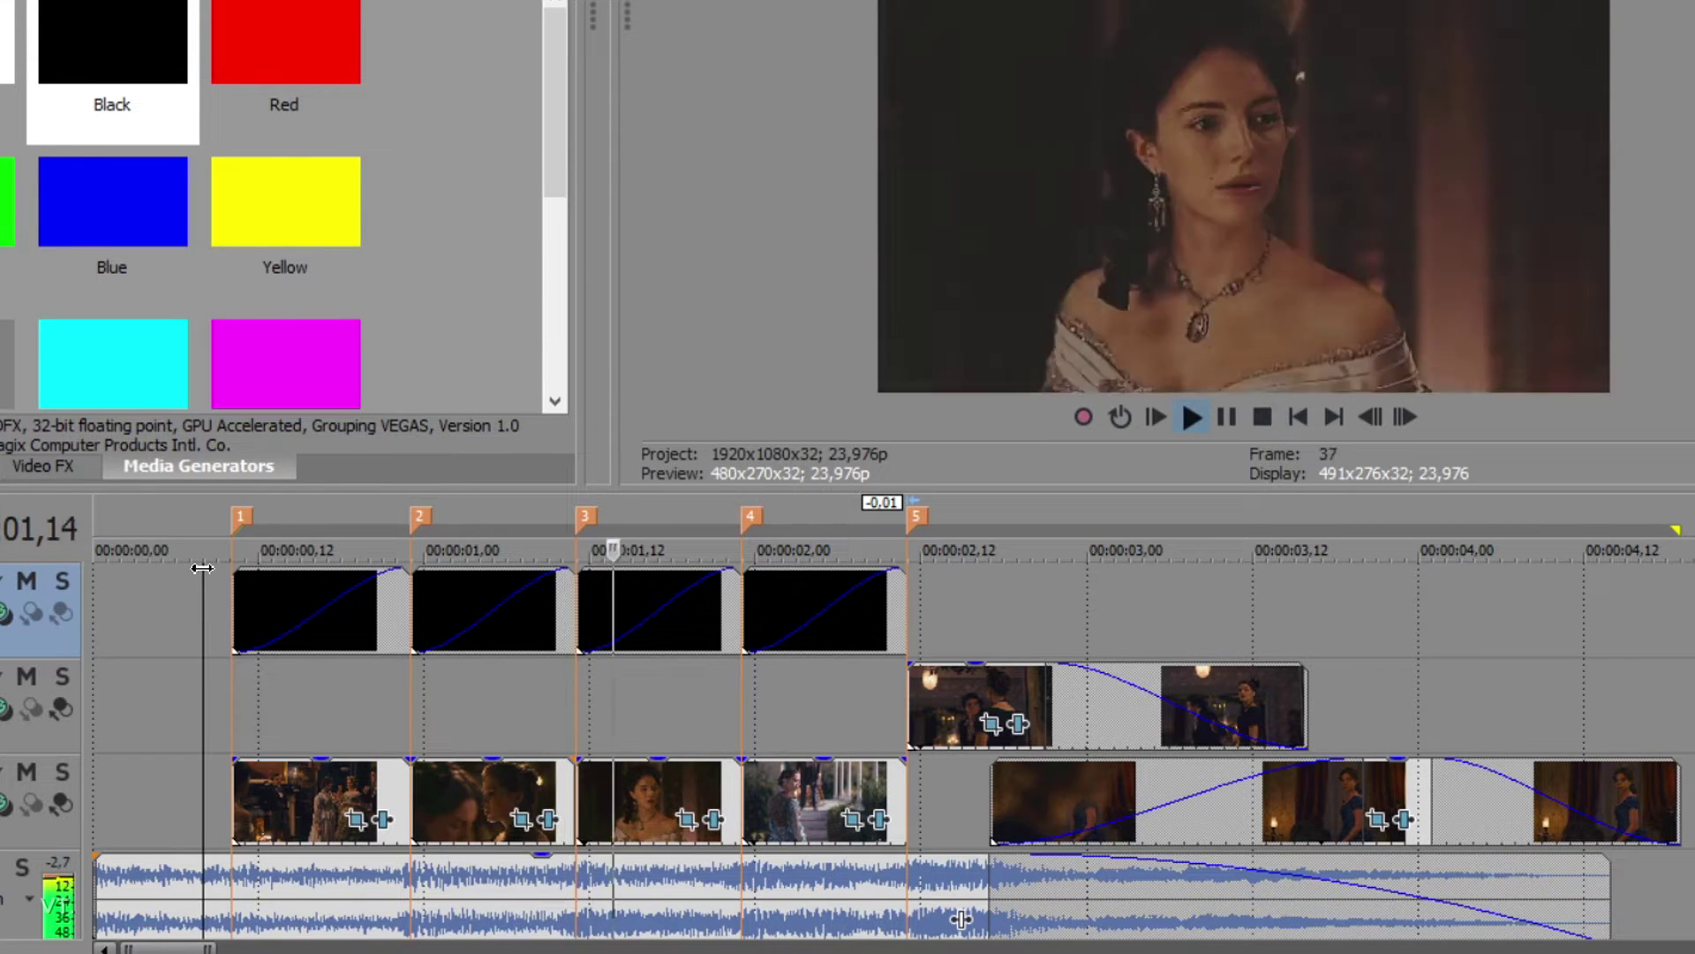
{"action": "key", "text": "space"}
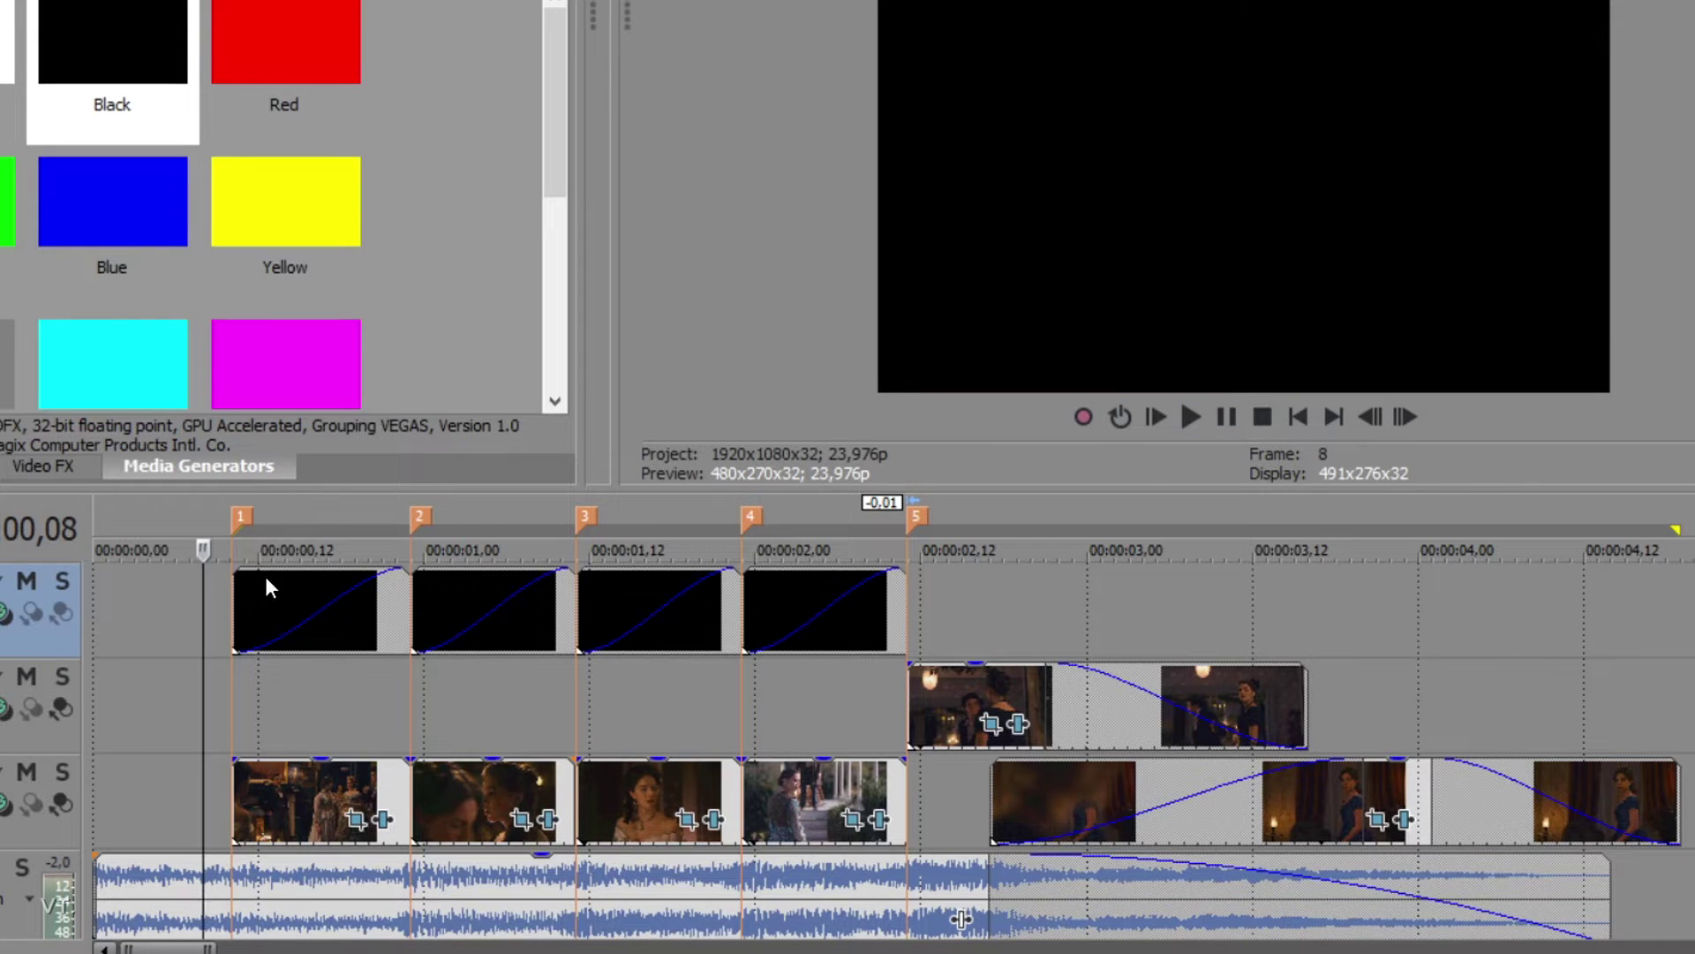
{"action": "left_click", "coordinate": [252, 587], "text": "alt"}
Select all four black clips and drag their opacity down to 44%.
{"action": "left_click", "coordinate": [530, 604], "text": "alt"}
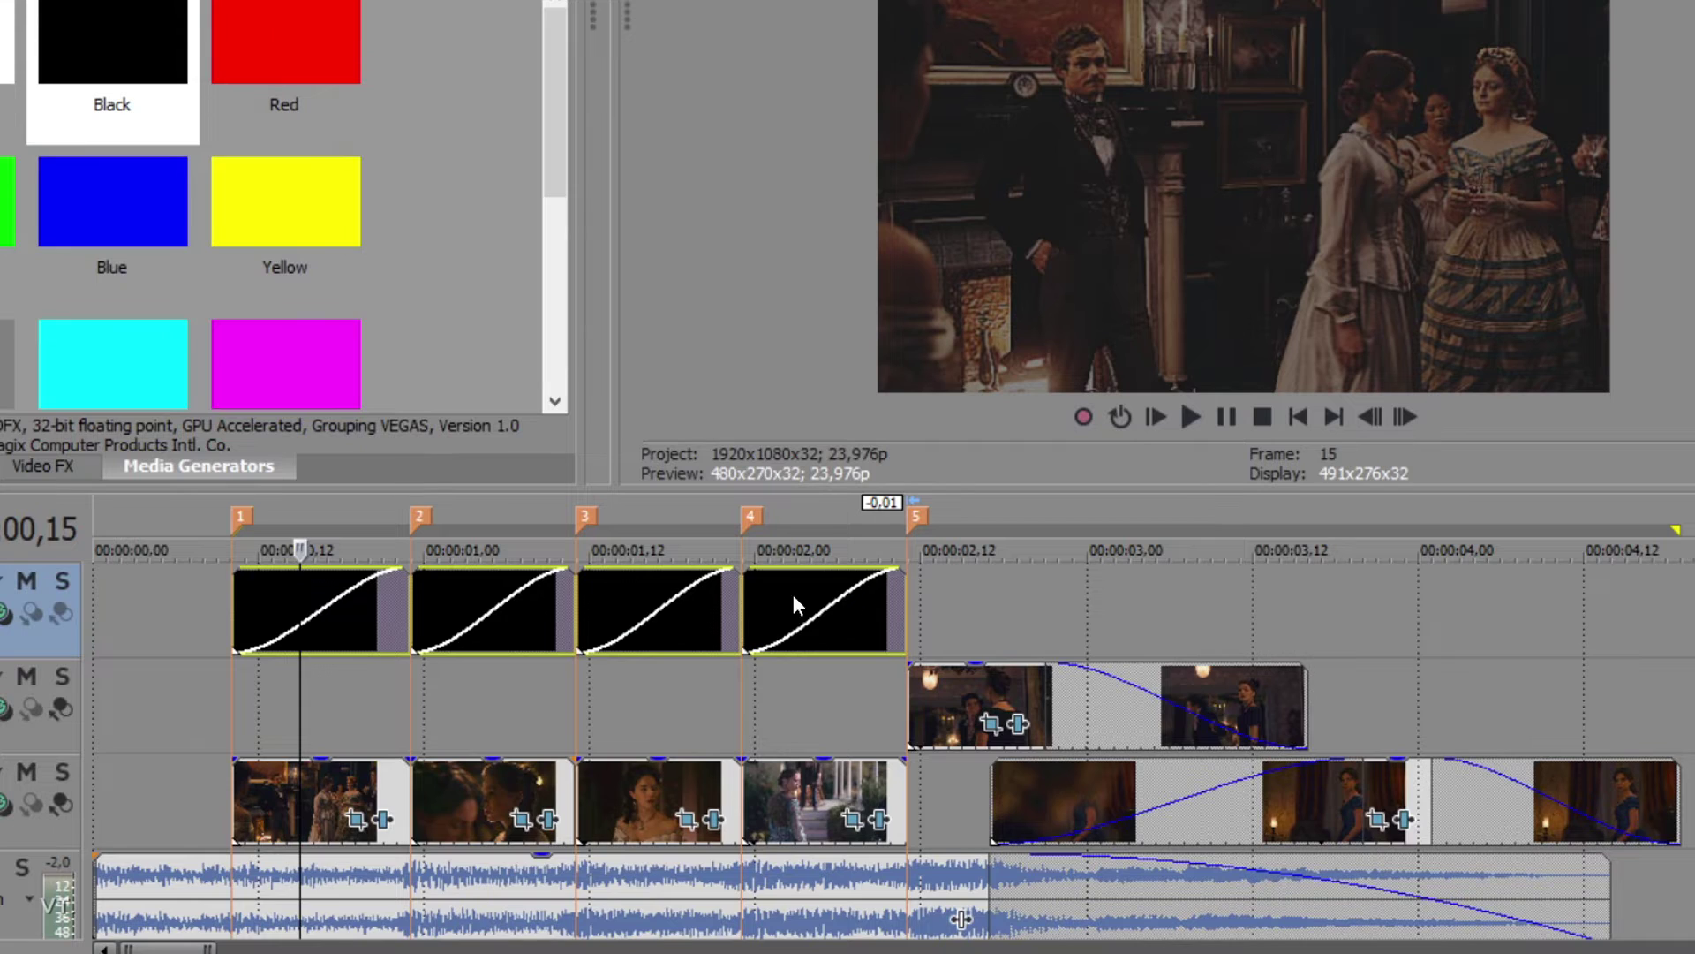
{"action": "left_click_drag", "start_coordinate": [901, 572], "coordinate": [921, 585]}
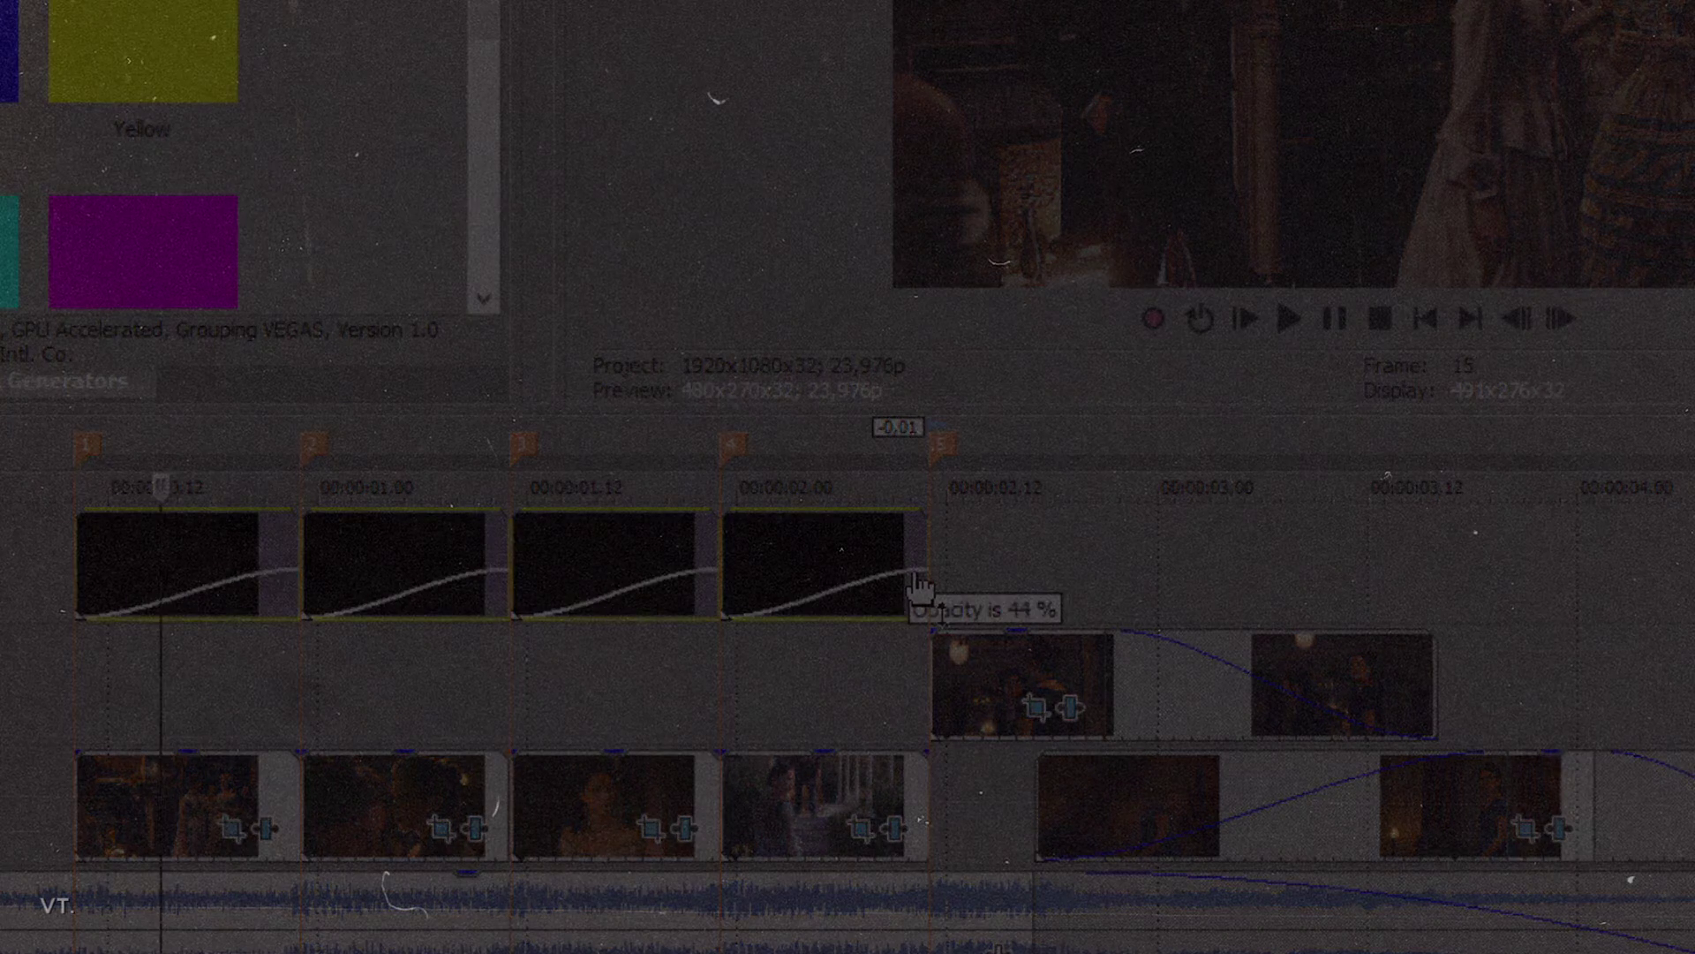